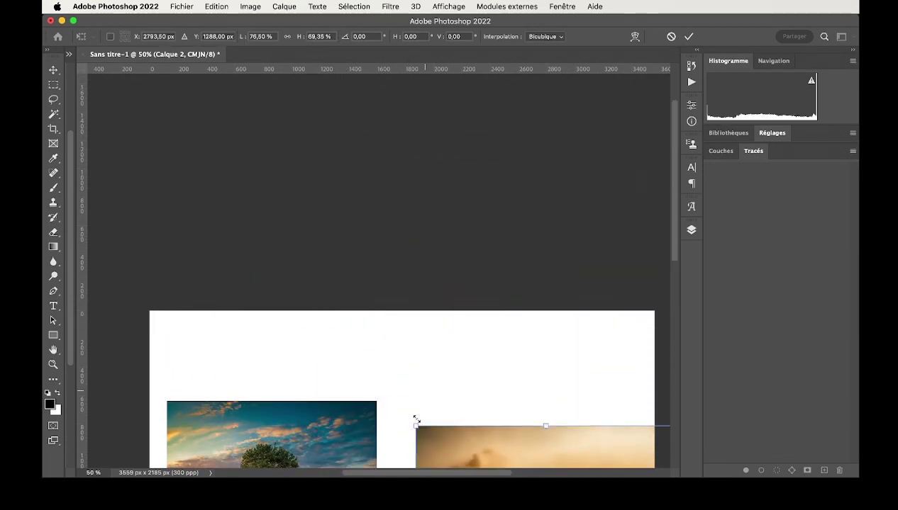
Move the desert picture to the canvas's upper-left corner and enlarge it proportionally to about 160 % width so it covers the full height.
click(288, 37)
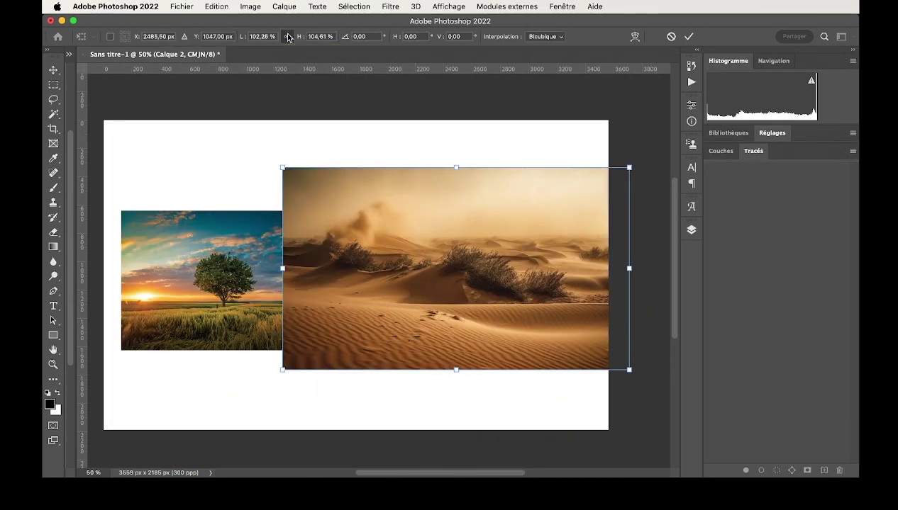
drag(408, 236, 155, 172)
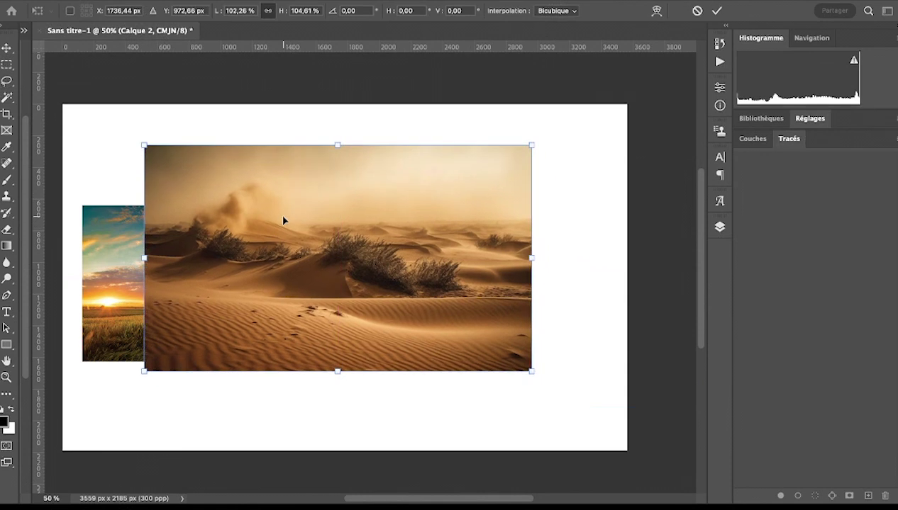
scroll(283, 220, left, 3)
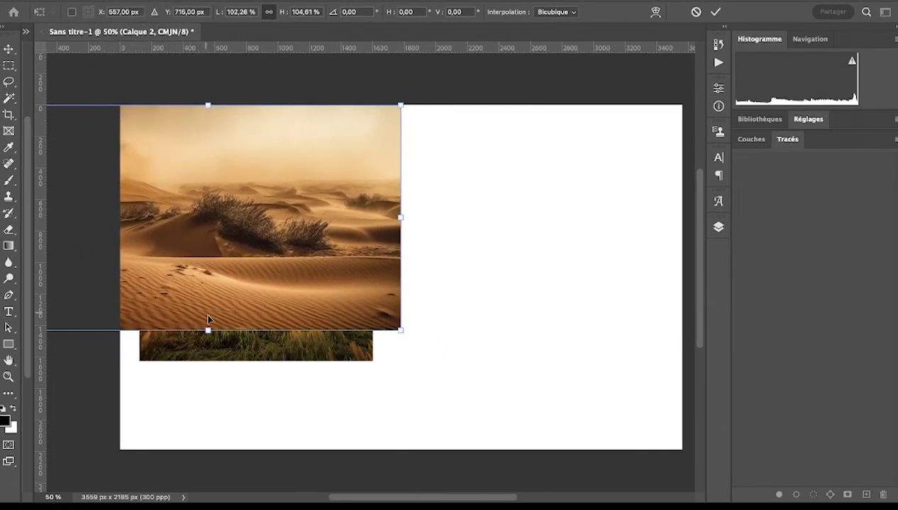
drag(208, 330, 272, 437)
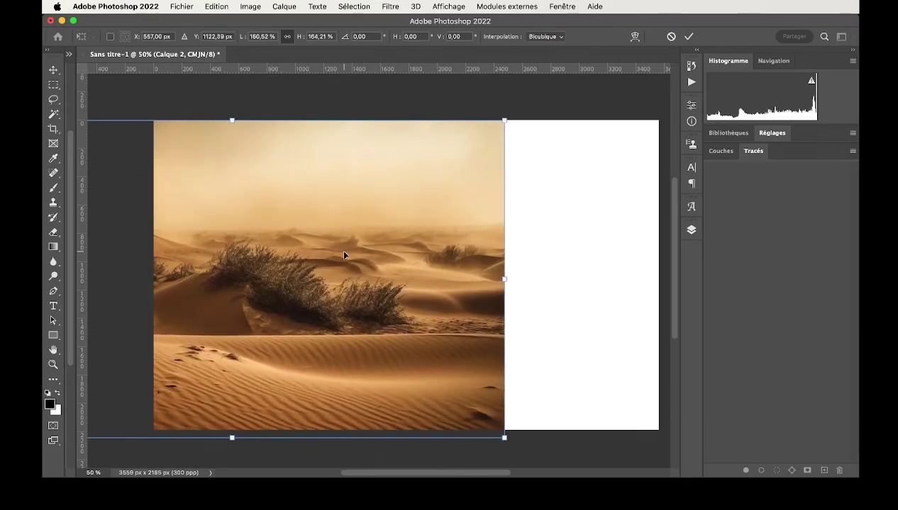
key(Return)
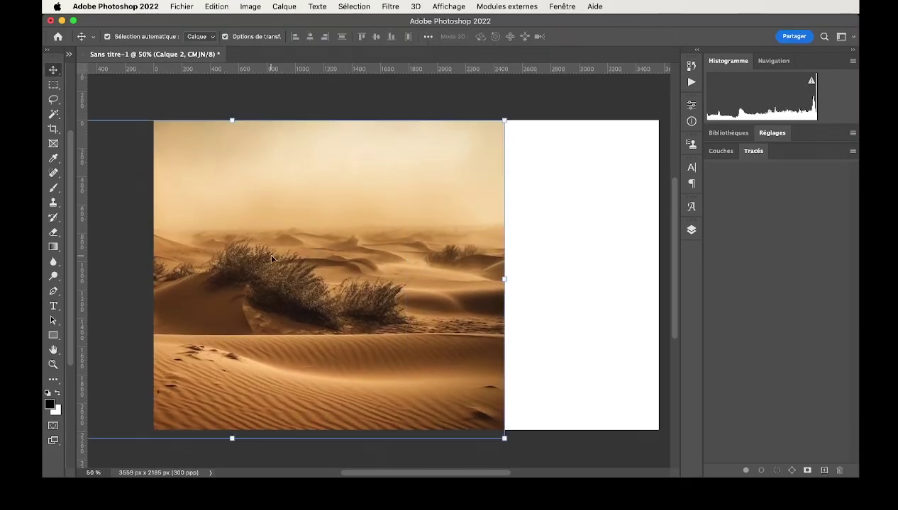
With Calque 2 temporarily hidden, enlarge the tree picture on Calque 1 to about 238 % and shift it to the canvas's right side.
click(691, 229)
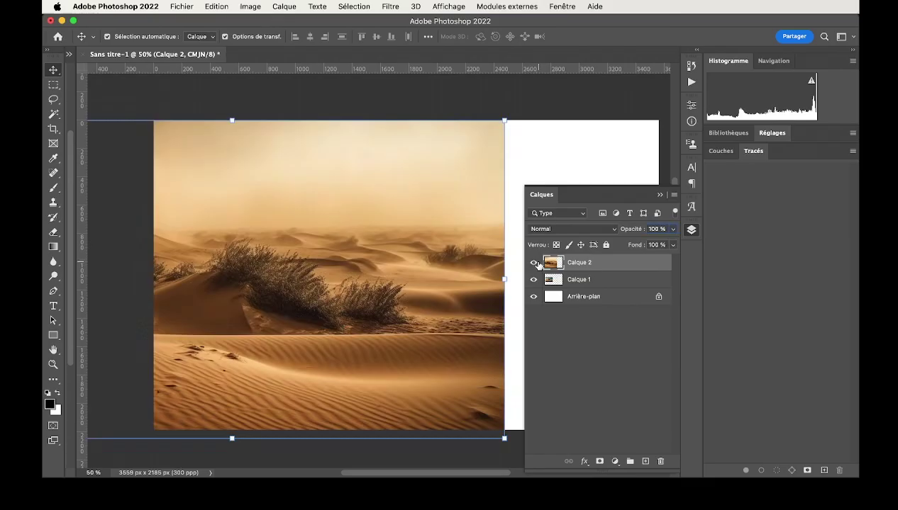
click(451, 211)
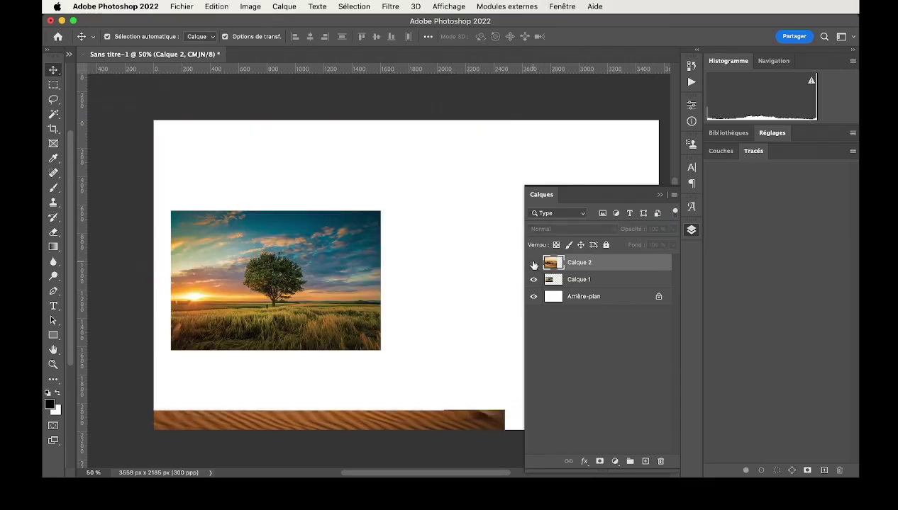
click(274, 262)
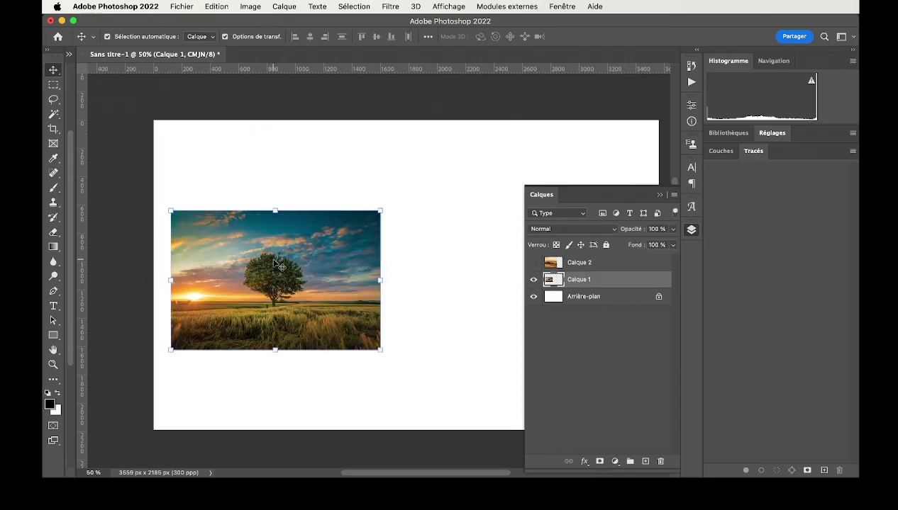
drag(378, 280, 667, 329)
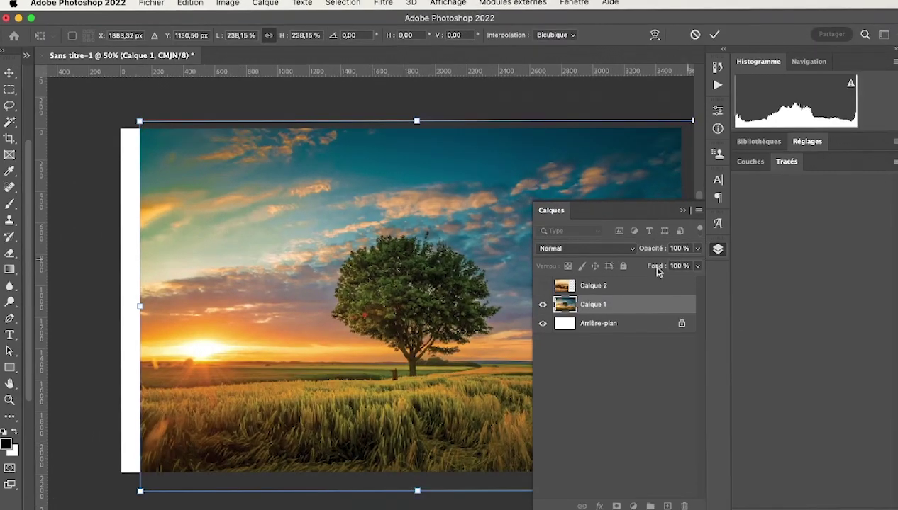
drag(389, 207, 527, 206)
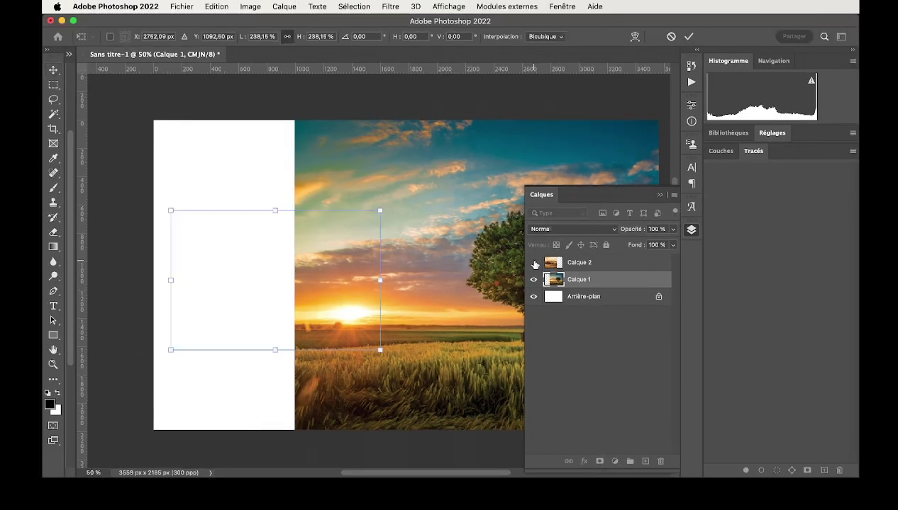
click(543, 285)
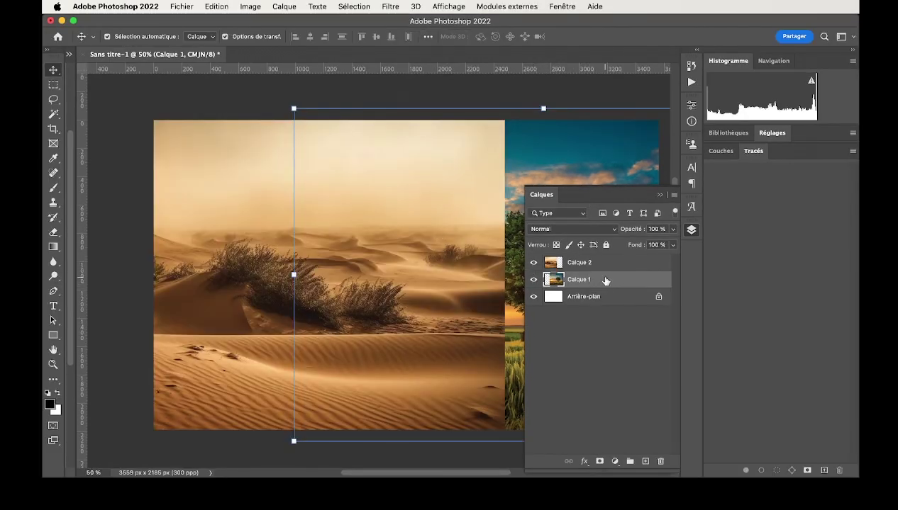
Move the tree layer Calque 1 above Calque 2 and rename it savane.
drag(605, 281, 599, 259)
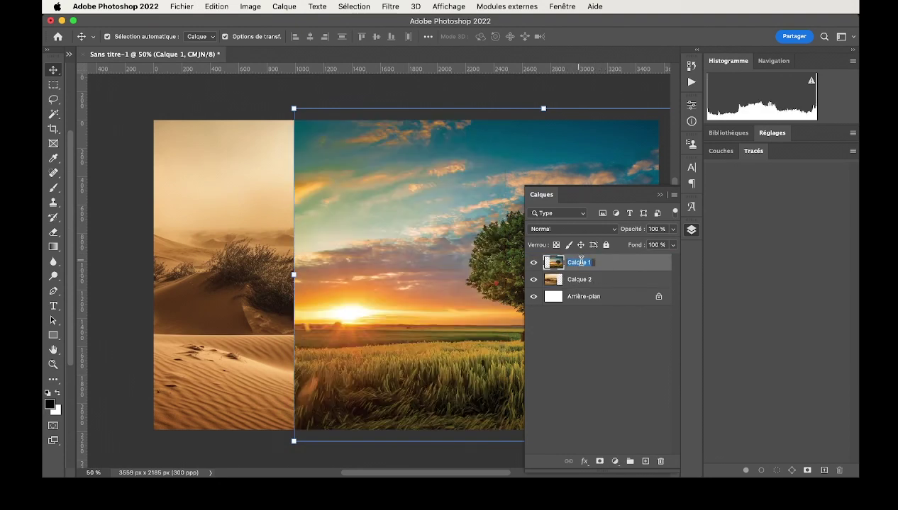
text(f)
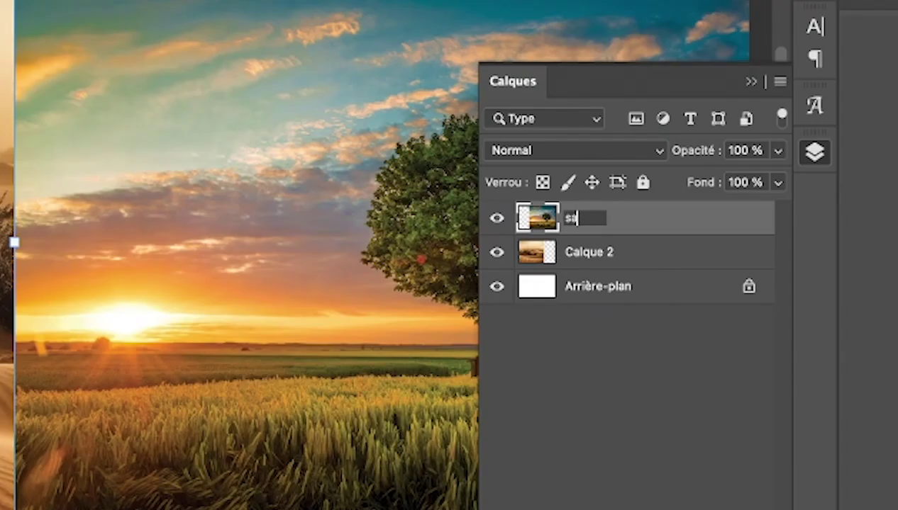
text(avane)
key(Return)
Rename the layer Calque 2 as desert.
double_click(585, 253)
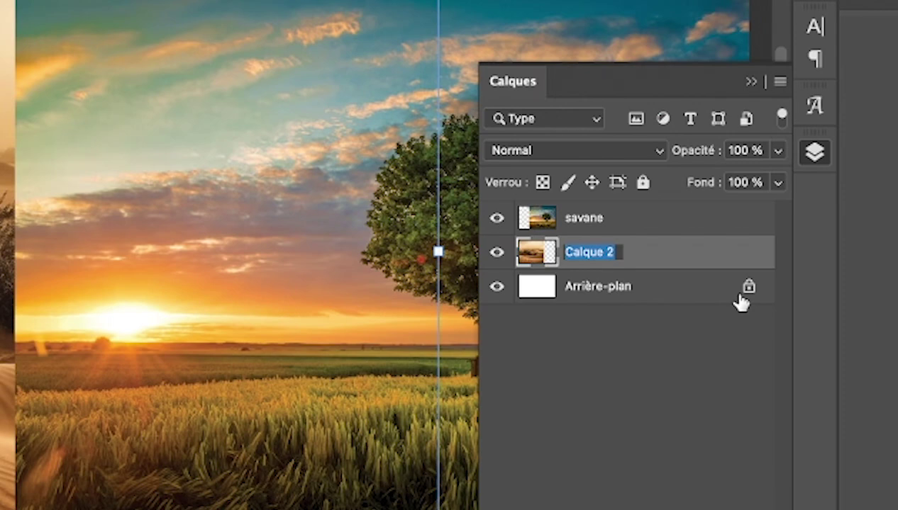
text(desert)
key(Return)
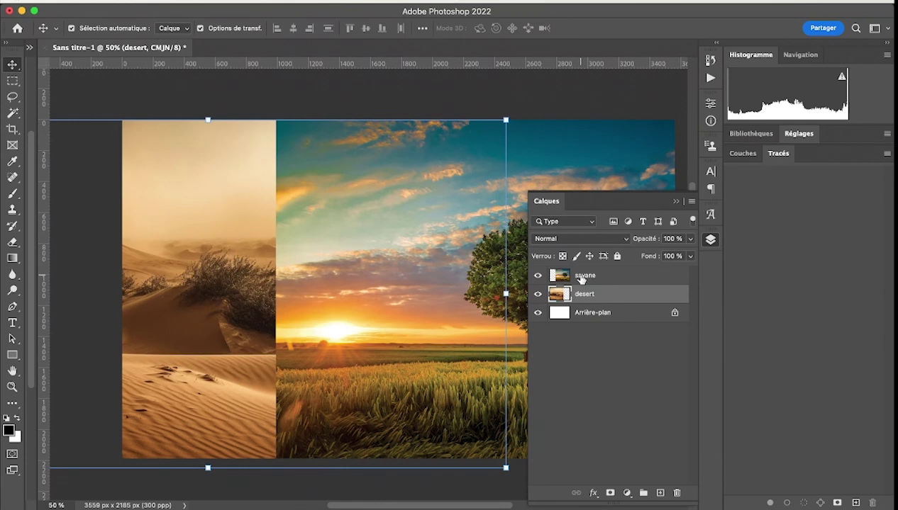
double_click(583, 276)
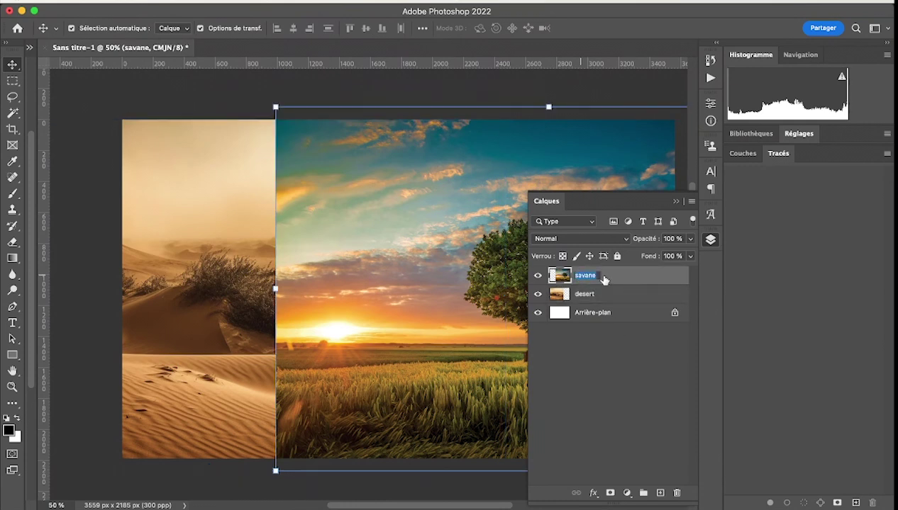
click(595, 356)
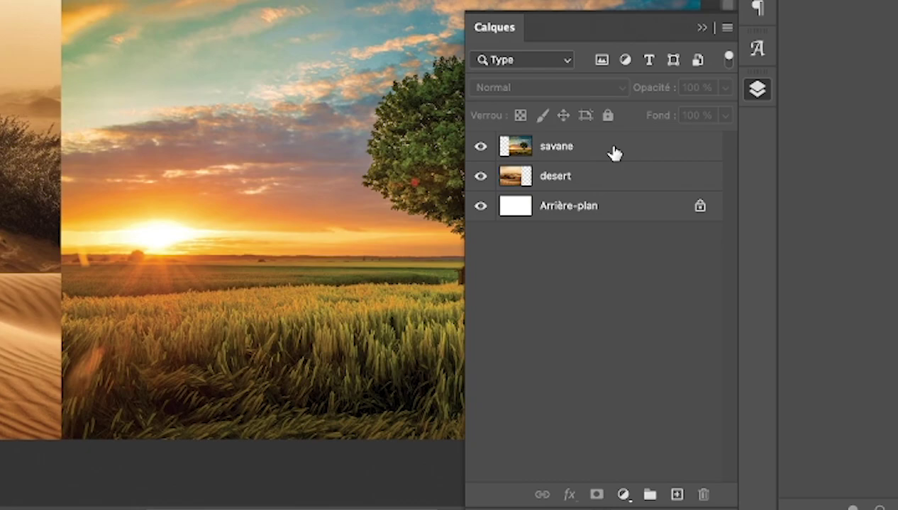
Add a layer mask to the savane layer and choose a soft round brush of 993 px with 0 % hardness.
click(614, 154)
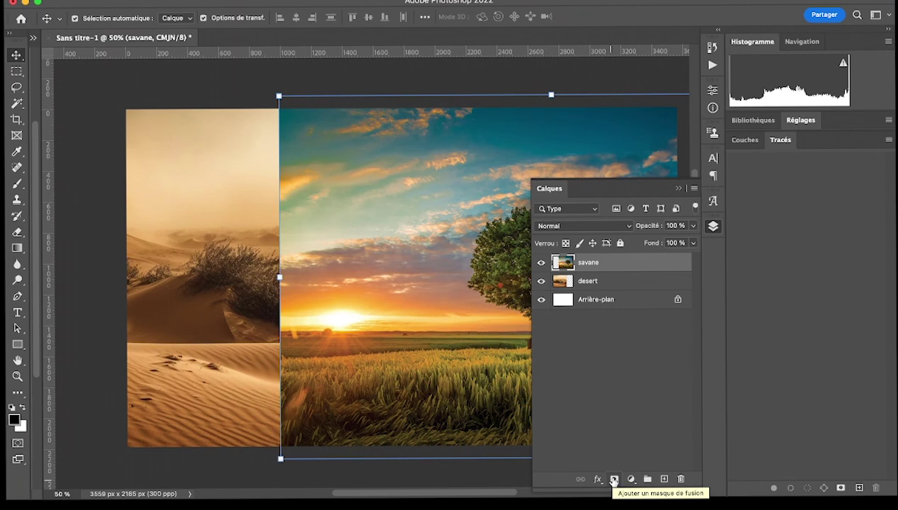
click(614, 480)
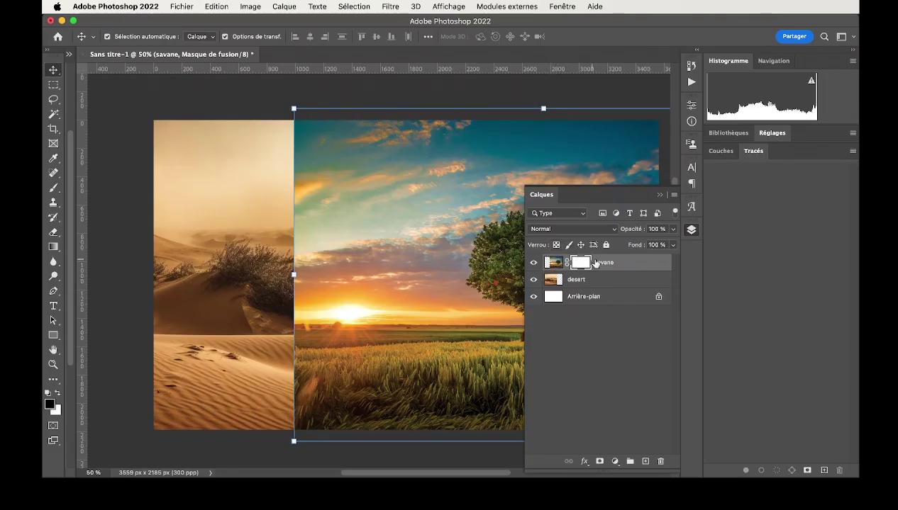
click(53, 188)
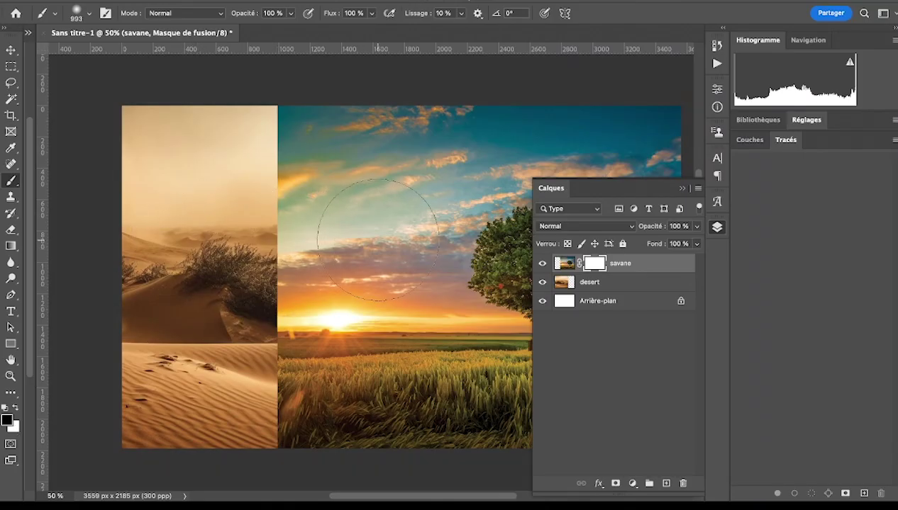
right_click(377, 239)
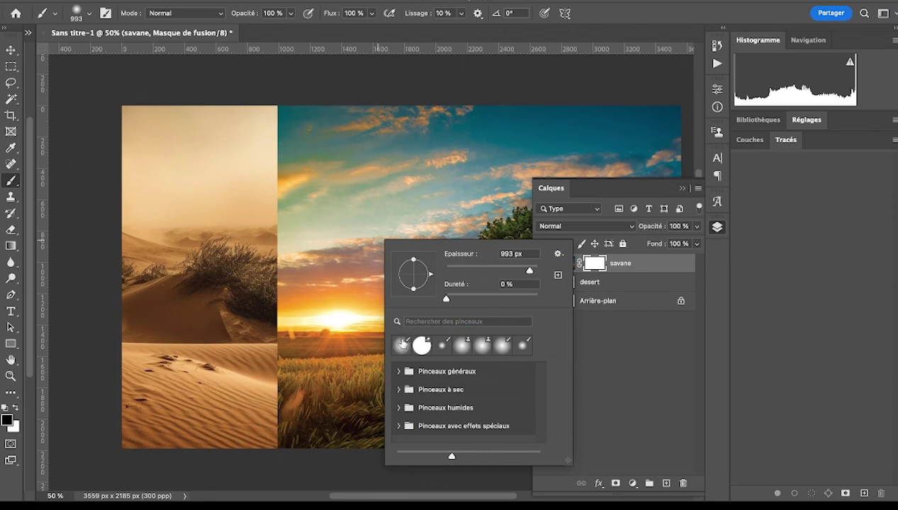
click(401, 346)
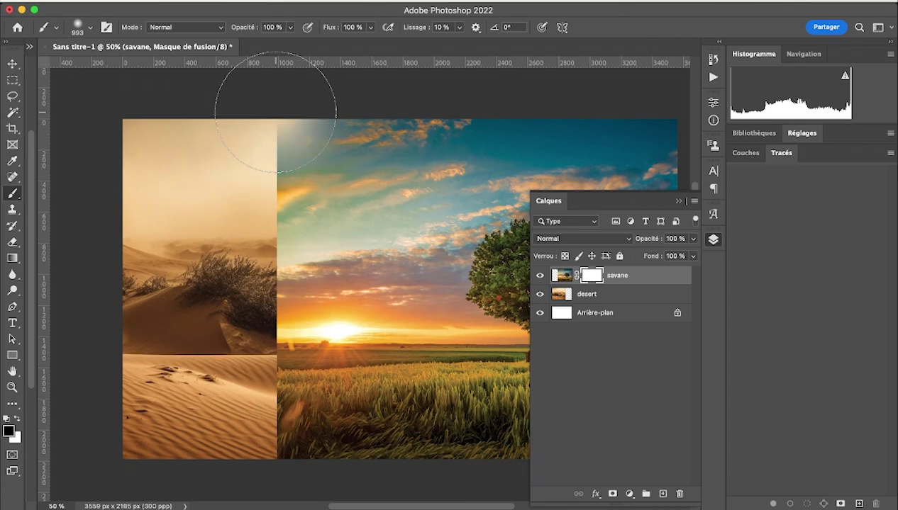
Paint black on the savane mask along the picture seam, and repaint the same area in white to bring the savane picture back.
mouse_move(274, 80)
mouse_down()
mouse_move(295, 135)
mouse_move(288, 277)
mouse_move(319, 323)
mouse_up()
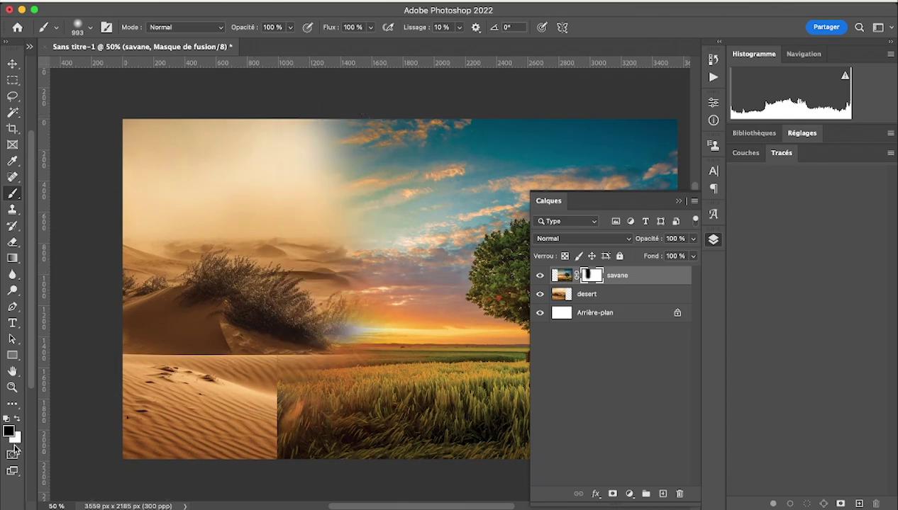
click(18, 422)
mouse_move(312, 425)
mouse_down()
mouse_move(313, 186)
mouse_move(300, 92)
mouse_up()
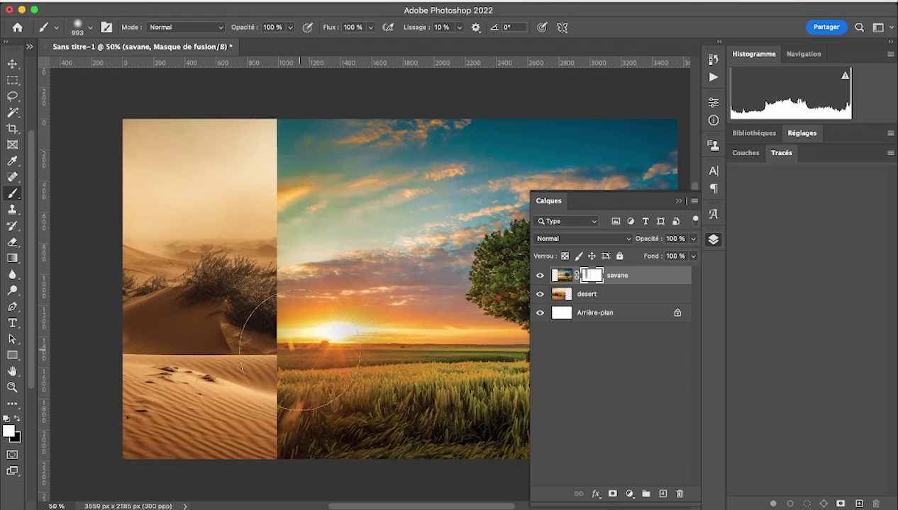
Paint black on the savane mask down the full height of the seam to blend the desert softly into the tree picture.
key(x)
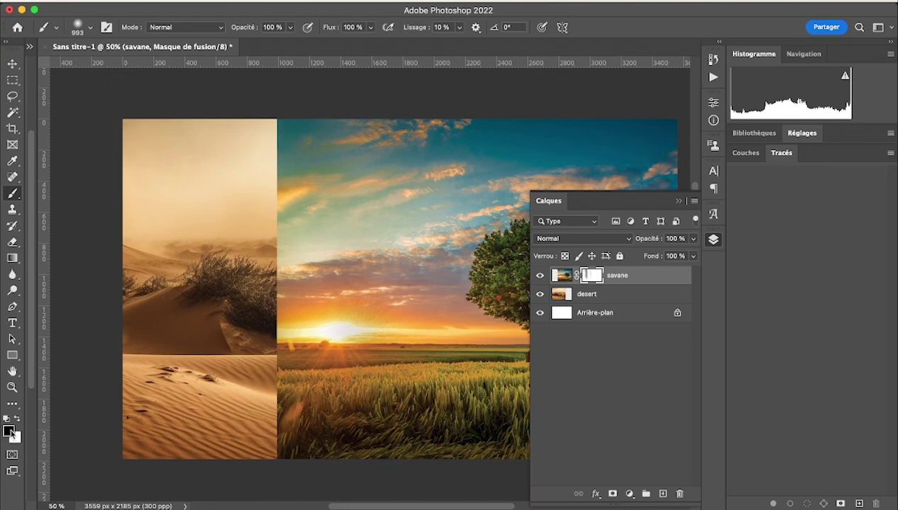
click(565, 278)
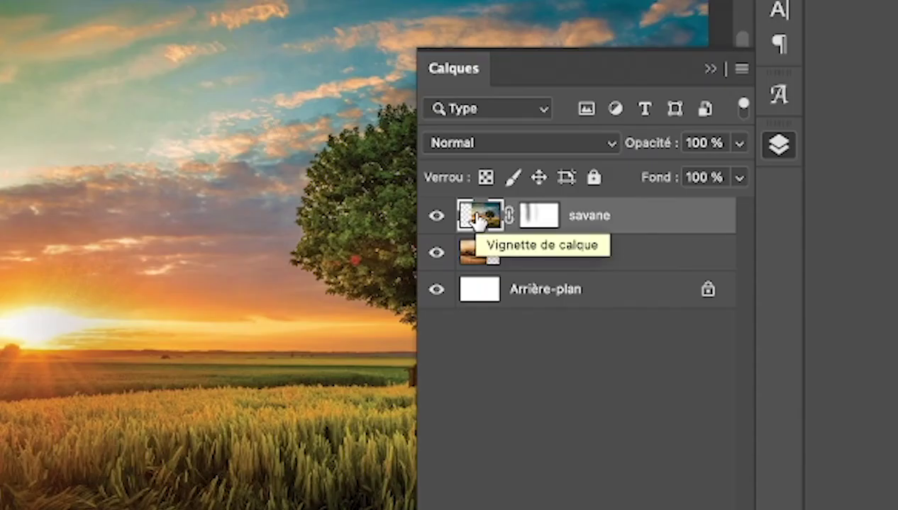
click(545, 216)
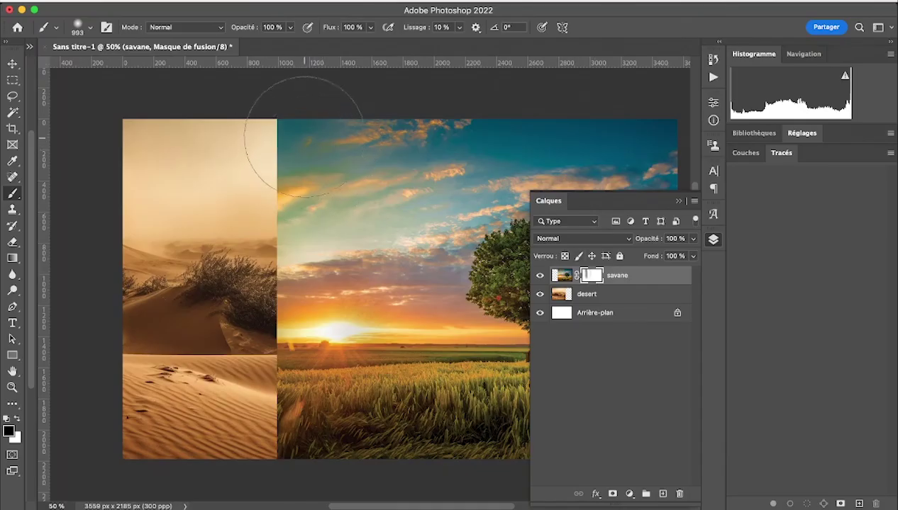
mouse_move(292, 139)
mouse_down()
mouse_move(305, 136)
mouse_move(297, 177)
mouse_move(294, 167)
mouse_move(295, 230)
mouse_move(322, 298)
mouse_move(316, 315)
mouse_move(333, 337)
mouse_move(307, 366)
mouse_move(333, 383)
mouse_move(319, 454)
mouse_move(305, 429)
mouse_up()
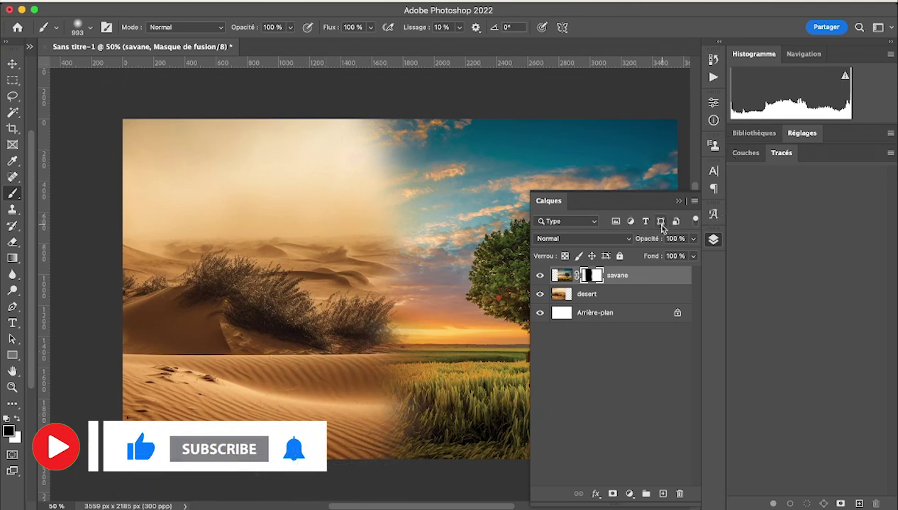
Collapse the layer list and examine the whole blended composition.
click(680, 203)
scroll(610, 330, down, 3)
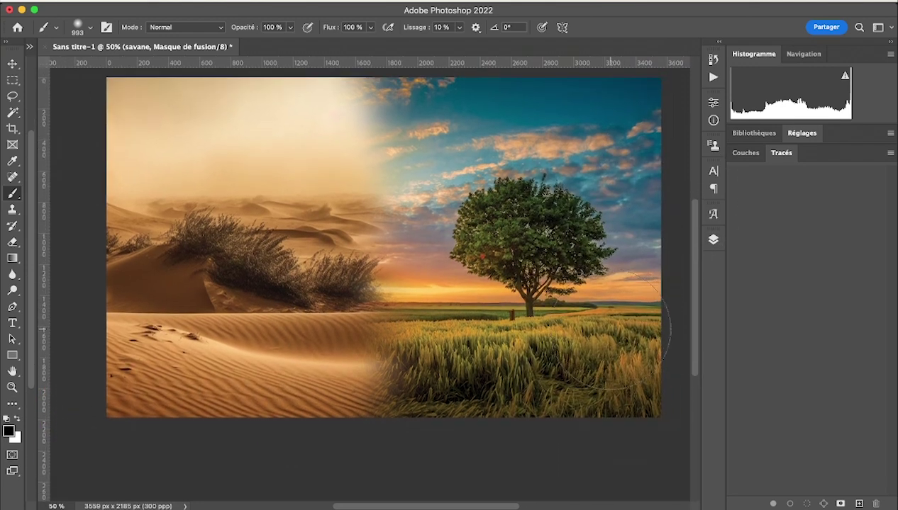
scroll(609, 330, down, 2)
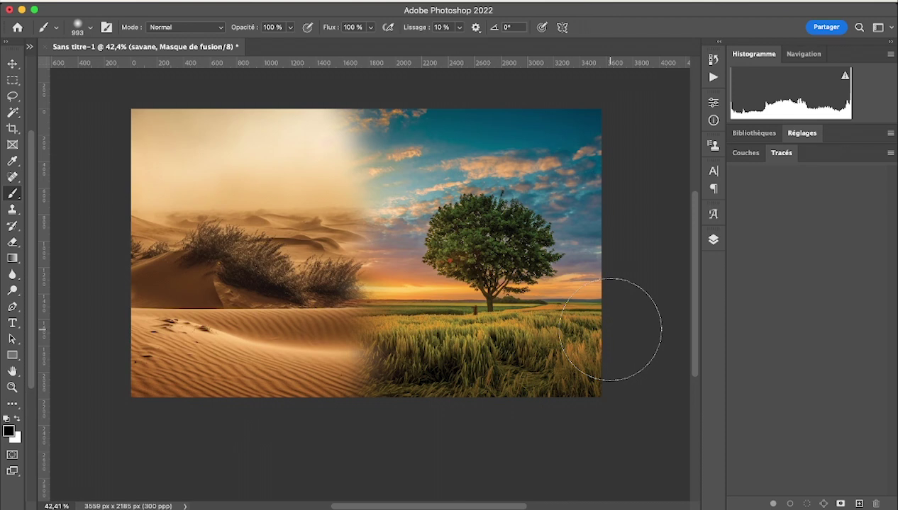
scroll(610, 330, up, 3)
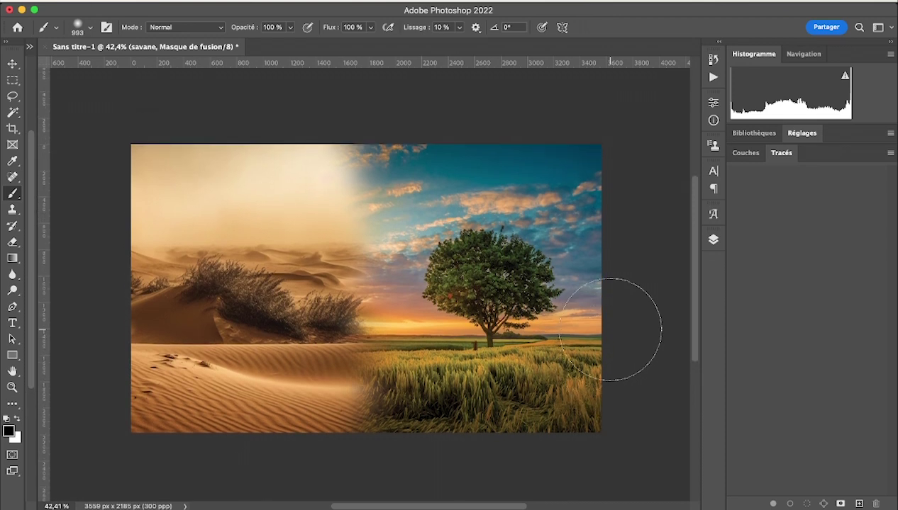